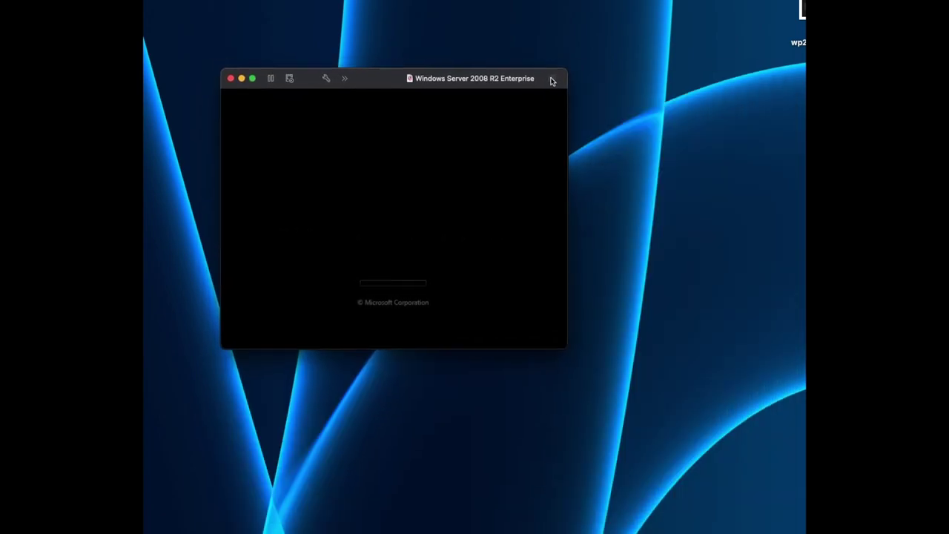
{"action": "left_click_drag", "start_coordinate": [553, 81], "coordinate": [506, 44]}
{"action": "left_click_drag", "start_coordinate": [337, 43], "coordinate": [442, 121]}
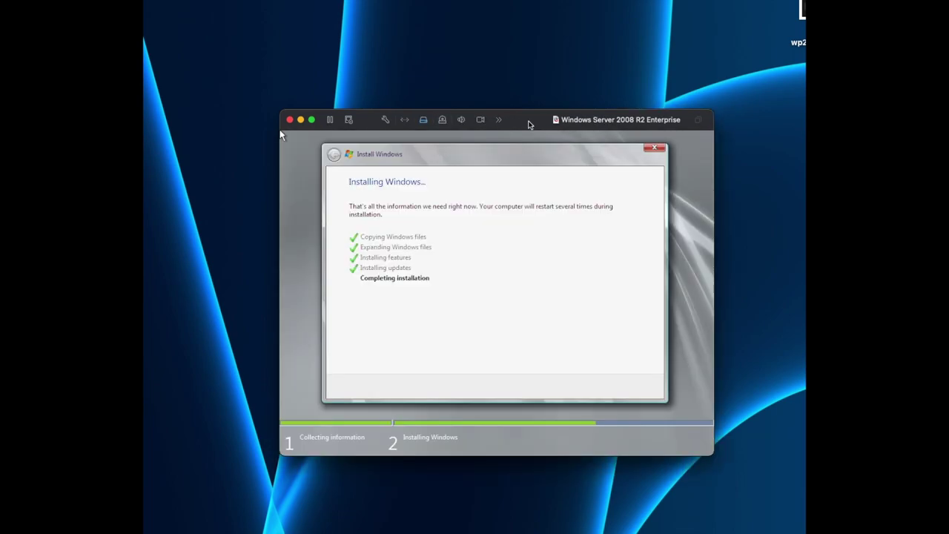
{"action": "left_click_drag", "start_coordinate": [530, 125], "coordinate": [507, 109]}
{"action": "key", "text": "ctrl+super"}
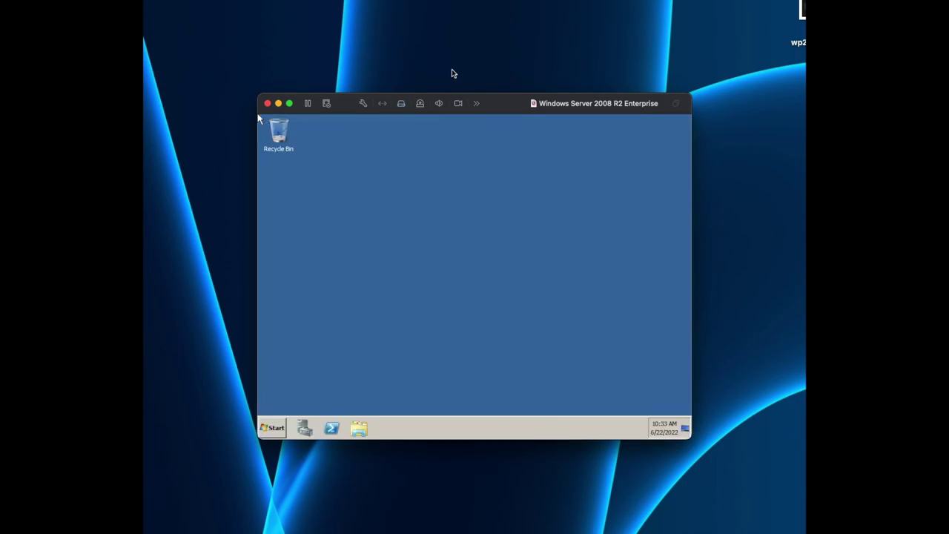
- Open Notepad and write "This is the full installation of Windows server 2008 R2! Download link will be in the description!"
{"action": "left_click", "coordinate": [415, 201]}
{"action": "left_click", "coordinate": [271, 428]}
{"action": "left_click", "coordinate": [294, 201]}
{"action": "type", "text": "This is the full installation"}
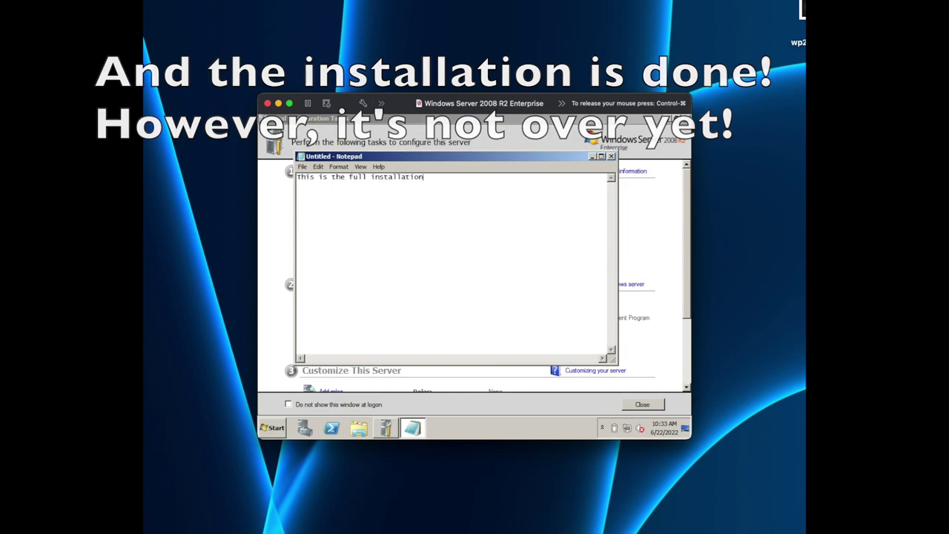
{"action": "type", "text": " of Windows server 2008 R2!"}
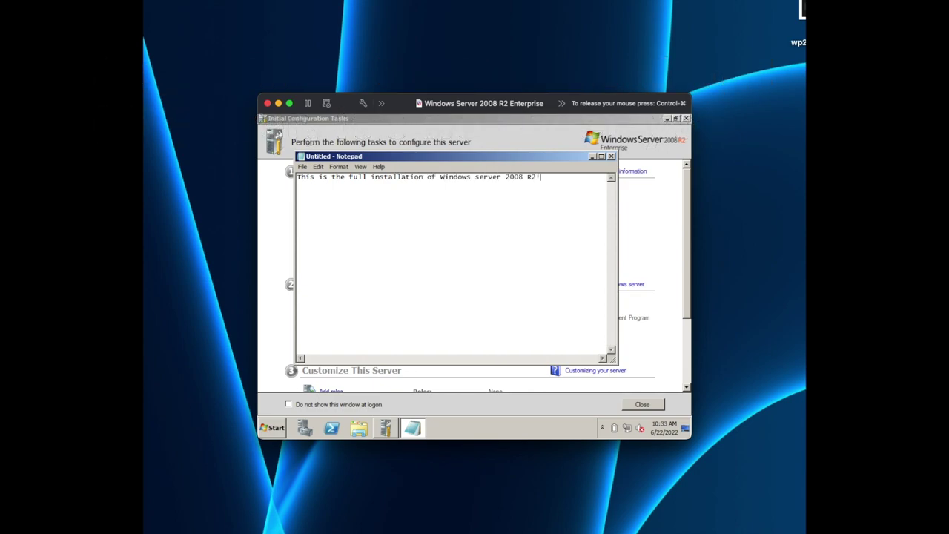
{"action": "type", "text": " Download link will be in the description!"}
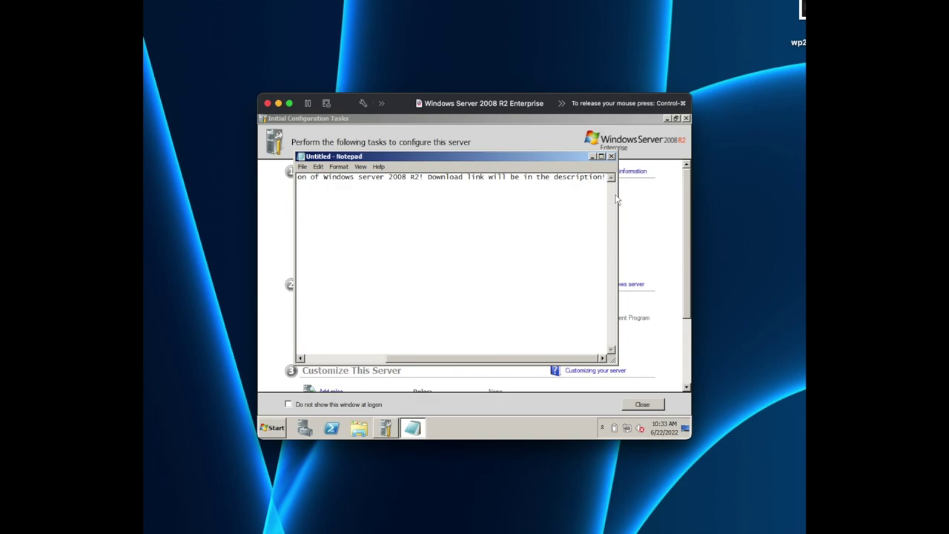
- Widen the Notepad window on both sides and break the line before "description!"
{"action": "left_click_drag", "start_coordinate": [617, 197], "coordinate": [675, 197]}
{"action": "left_click_drag", "start_coordinate": [295, 185], "coordinate": [276, 185]}
{"action": "left_click_drag", "start_coordinate": [675, 226], "coordinate": [684, 226]}
{"action": "left_click_drag", "start_coordinate": [276, 215], "coordinate": [264, 215]}
{"action": "left_click", "coordinate": [619, 181]}
{"action": "key", "text": "Return"}
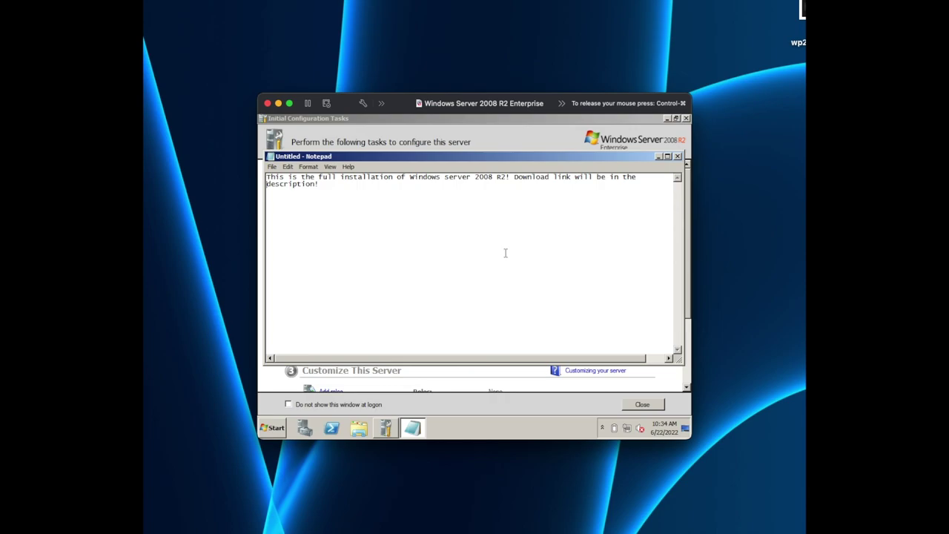
- Close the Notepad note and the WordPad document without saving them
{"action": "left_click", "coordinate": [677, 156]}
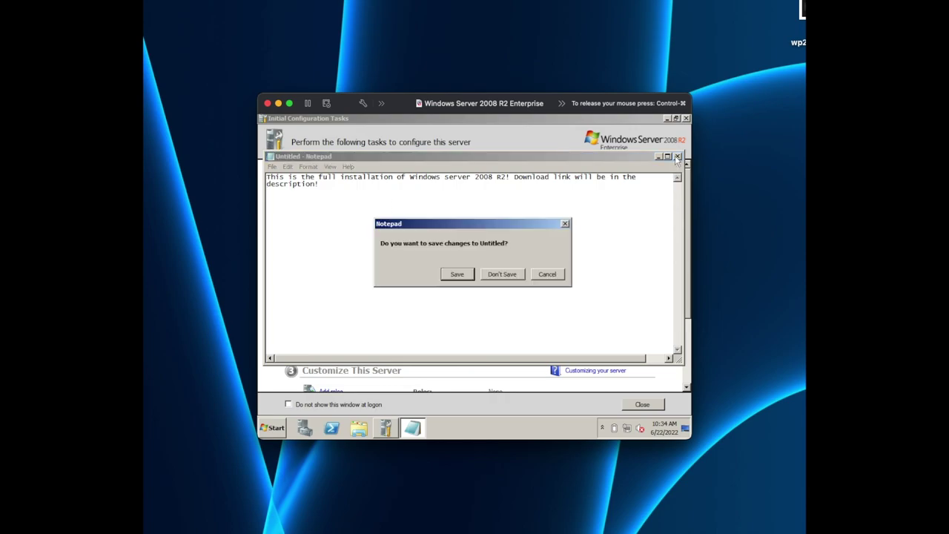
{"action": "left_click", "coordinate": [498, 276]}
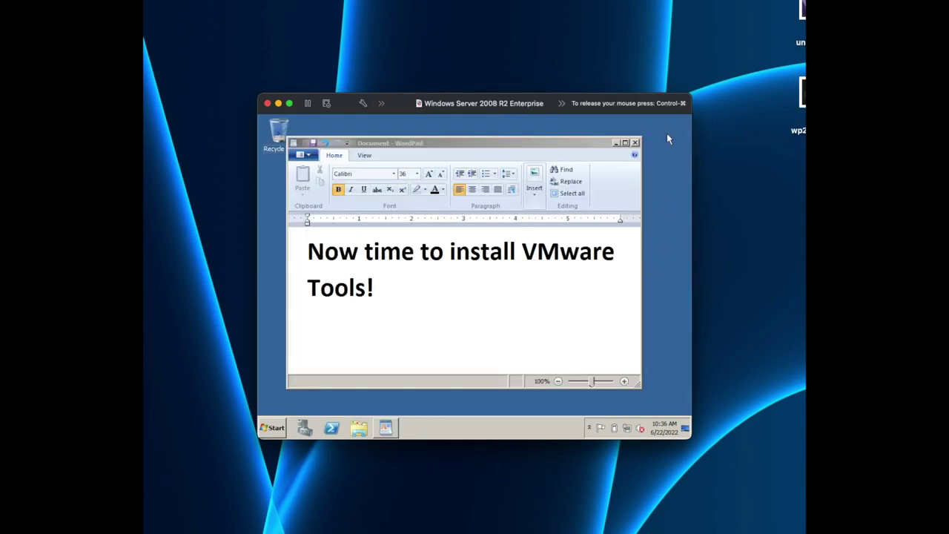
{"action": "left_click", "coordinate": [635, 142]}
{"action": "left_click", "coordinate": [494, 276]}
- Load the VMware disc image ending in 68406.iso from Downloads into the virtual machine's CD/DVD drive
{"action": "left_click", "coordinate": [419, 103]}
{"action": "left_click", "coordinate": [453, 140]}
{"action": "left_click", "coordinate": [292, 207]}
{"action": "left_click_drag", "start_coordinate": [442, 201], "coordinate": [444, 319]}
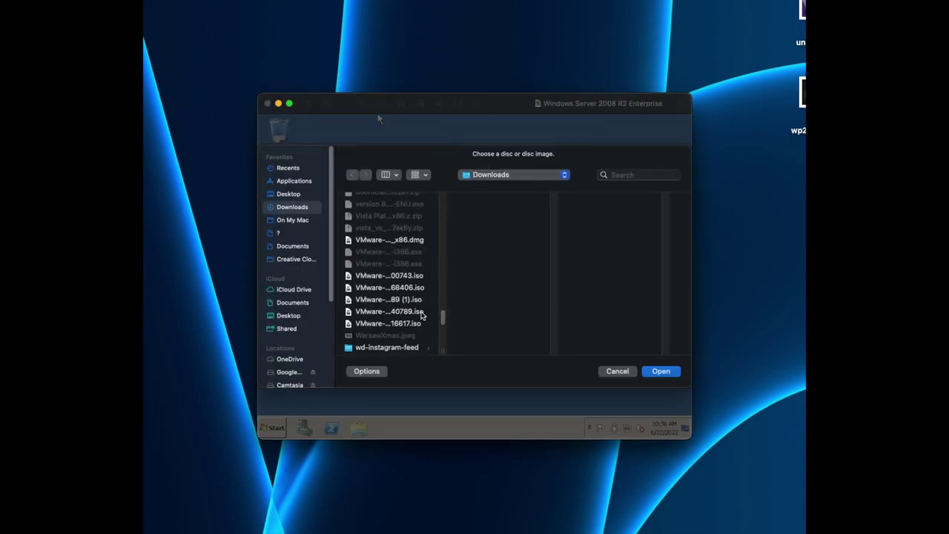
{"action": "left_click", "coordinate": [412, 287]}
{"action": "left_click", "coordinate": [412, 275]}
{"action": "left_click", "coordinate": [412, 287]}
{"action": "left_click", "coordinate": [662, 372]}
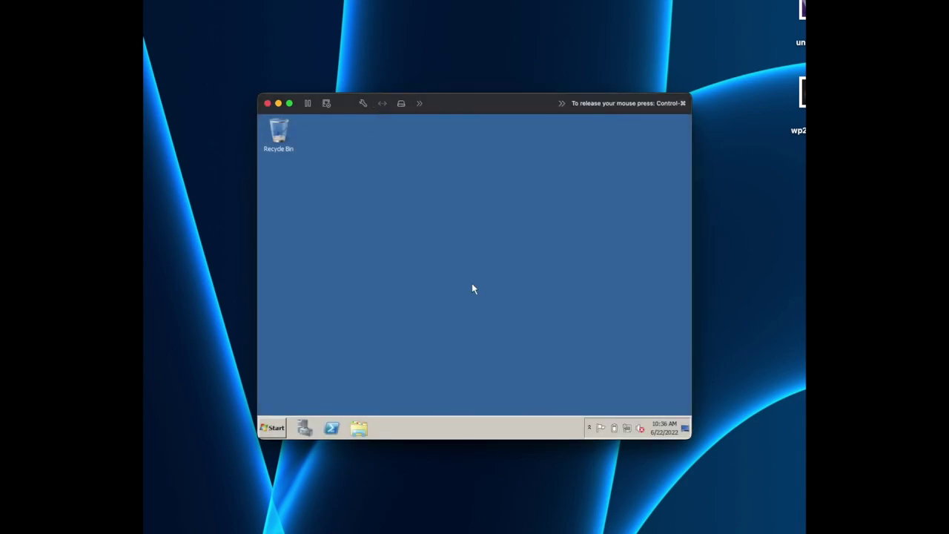
- Browse to the computer's drives and launch the VMware Tools installer from DVD Drive (D:)
{"action": "left_click", "coordinate": [272, 428]}
{"action": "left_click", "coordinate": [359, 429]}
{"action": "left_click", "coordinate": [291, 284]}
{"action": "double_click", "coordinate": [557, 230]}
{"action": "left_click", "coordinate": [516, 293]}
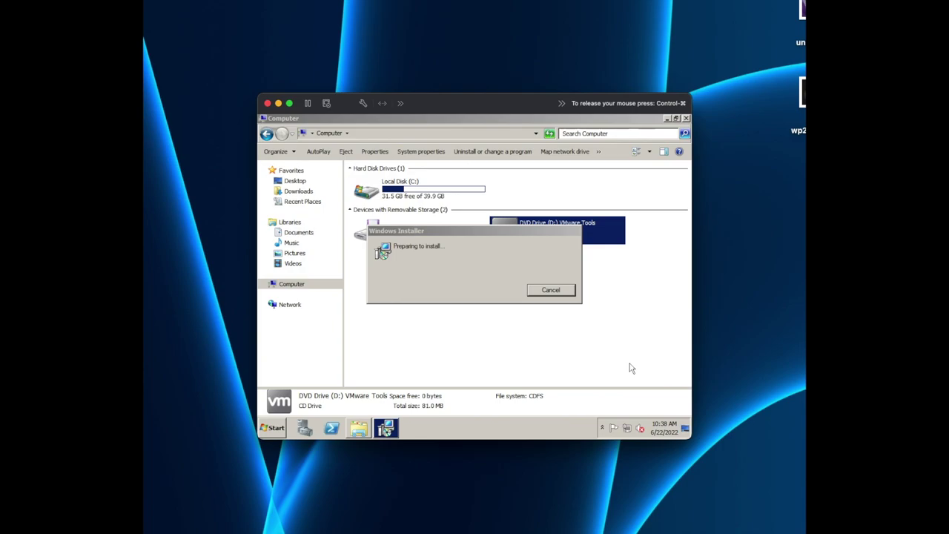
- Go through the VMware Tools Setup wizard, install the tools and finish the wizard
{"action": "left_click", "coordinate": [533, 353]}
{"action": "left_click", "coordinate": [533, 353]}
{"action": "left_click", "coordinate": [533, 353]}
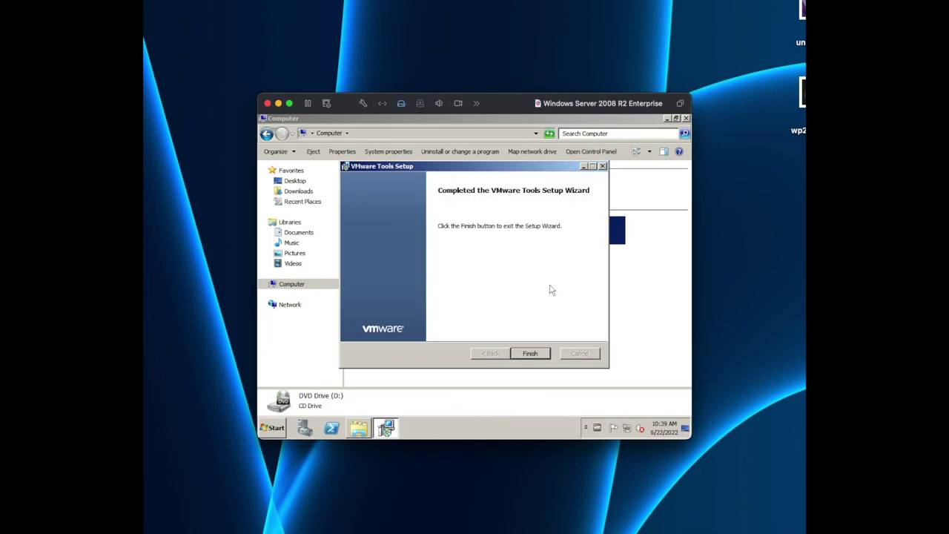
{"action": "left_click", "coordinate": [528, 354]}
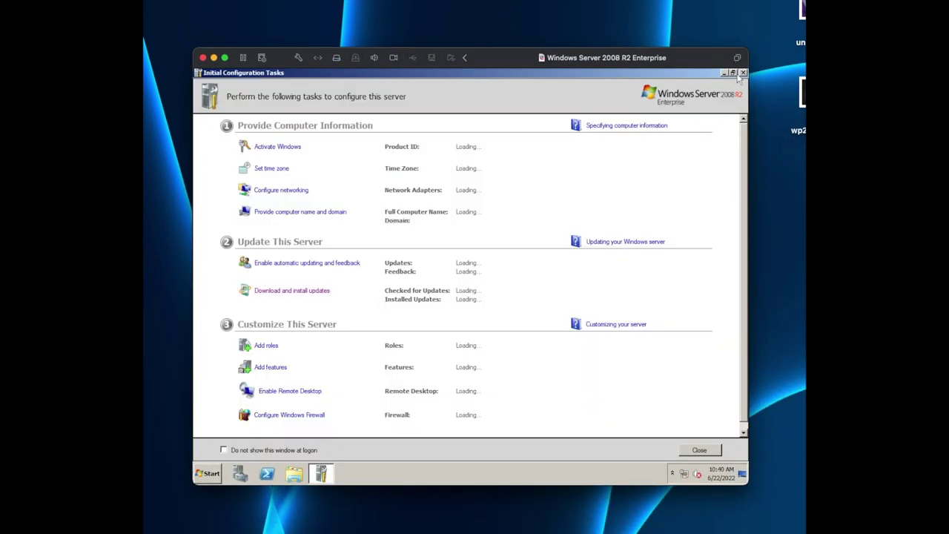
- Close the Initial Configuration Tasks window and write "Now to install the other features!" in an enlarged Notepad window
{"action": "left_click", "coordinate": [741, 73]}
{"action": "left_click", "coordinate": [624, 76]}
{"action": "left_click", "coordinate": [204, 474]}
{"action": "left_click", "coordinate": [282, 222]}
{"action": "left_click_drag", "start_coordinate": [620, 318], "coordinate": [696, 411]}
{"action": "type", "text": "Now to install "}
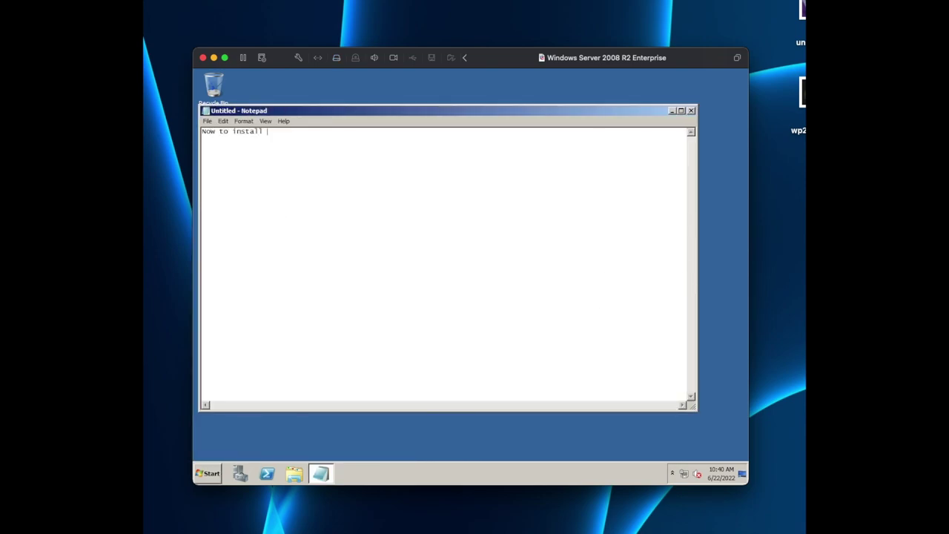
{"action": "type", "text": "the other features!"}
- Close the Notepad note about the other features without saving it
{"action": "left_click_drag", "start_coordinate": [324, 113], "coordinate": [358, 129]}
{"action": "left_click", "coordinate": [725, 127]}
{"action": "left_click", "coordinate": [485, 276]}
- Open Server Manager and start adding roles, proceeding to the server role selection
{"action": "left_click", "coordinate": [240, 473]}
{"action": "left_click_drag", "start_coordinate": [454, 74], "coordinate": [528, 122]}
{"action": "left_click", "coordinate": [300, 171]}
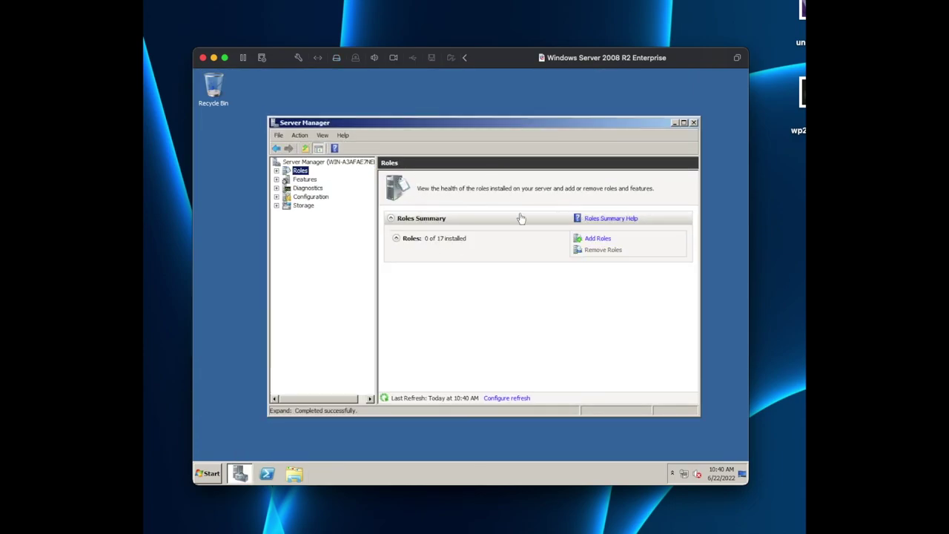
{"action": "left_click", "coordinate": [598, 238]}
{"action": "left_click", "coordinate": [566, 407]}
- Try to select the Active Directory Certificate, Domain, Federation, Lightweight Directory and Rights Management Services roles
{"action": "left_click", "coordinate": [398, 194]}
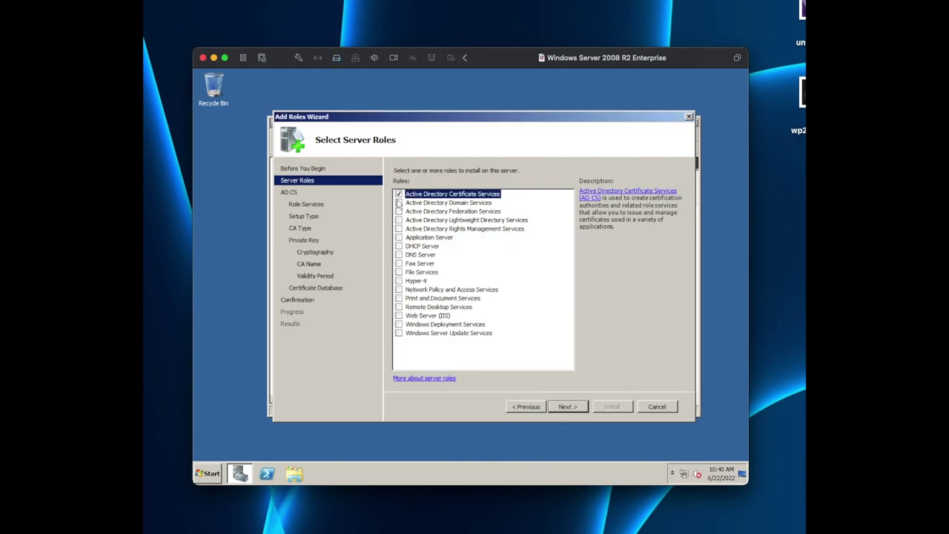
{"action": "left_click", "coordinate": [398, 202]}
{"action": "left_click", "coordinate": [549, 288]}
{"action": "left_click", "coordinate": [399, 211]}
{"action": "left_click", "coordinate": [399, 221]}
{"action": "left_click", "coordinate": [564, 321]}
{"action": "left_click", "coordinate": [401, 228]}
- Try to add the Application Server, DNS Server, Hyper-V, Windows Deployment Services and Windows Server Update Services roles
{"action": "left_click", "coordinate": [399, 237]}
{"action": "left_click", "coordinate": [399, 255]}
{"action": "left_click", "coordinate": [497, 272]}
{"action": "left_click", "coordinate": [399, 280]}
{"action": "key", "text": "Return"}
{"action": "left_click", "coordinate": [399, 324]}
{"action": "left_click", "coordinate": [399, 333]}
{"action": "left_click", "coordinate": [557, 290]}
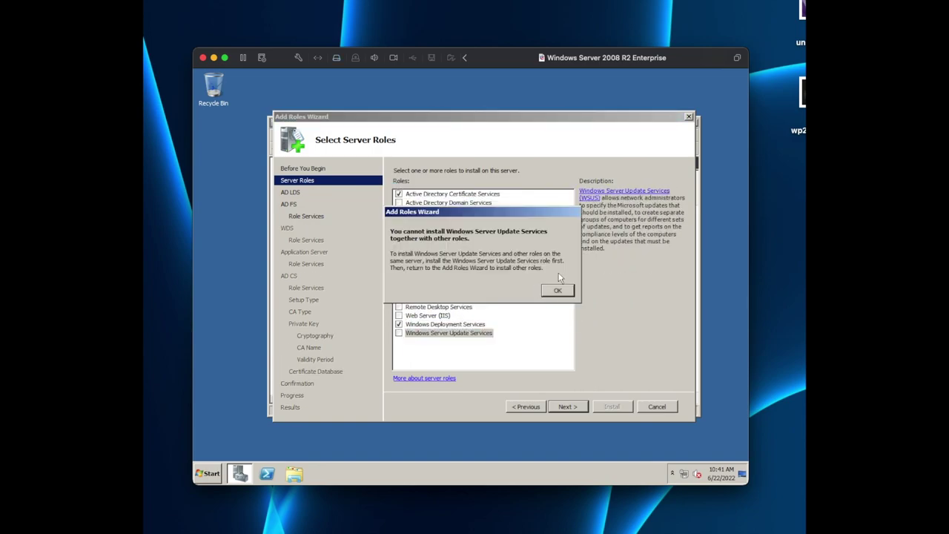
{"action": "left_click", "coordinate": [551, 293]}
- Clear the Application Server, Active Directory and Windows Deployment Services role selections
{"action": "left_click", "coordinate": [399, 237]}
{"action": "left_click", "coordinate": [399, 220]}
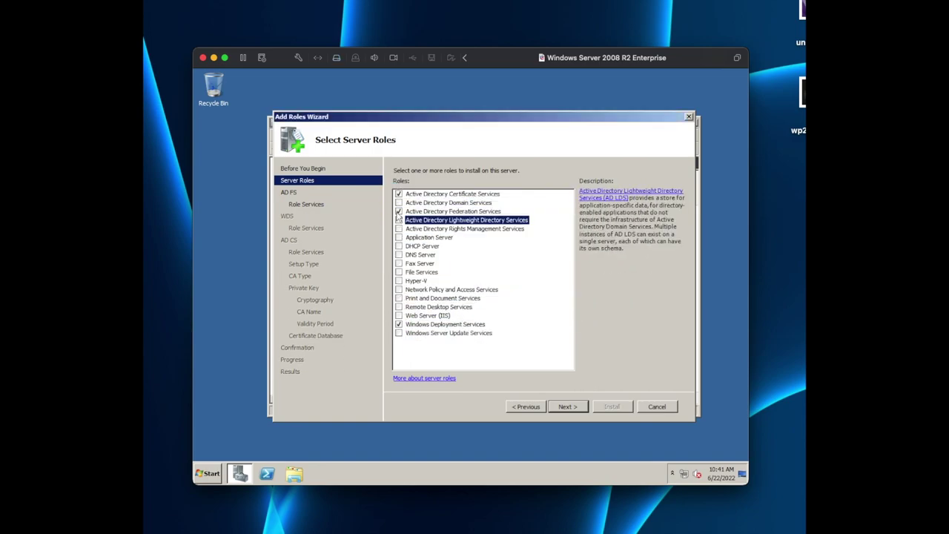
{"action": "left_click", "coordinate": [399, 211]}
{"action": "left_click", "coordinate": [399, 194]}
{"action": "left_click", "coordinate": [399, 324]}
- Select the Windows Server Update Services role with its required Web Server (IIS) role, and try to add Fax Server
{"action": "left_click", "coordinate": [399, 333]}
{"action": "left_click", "coordinate": [547, 324]}
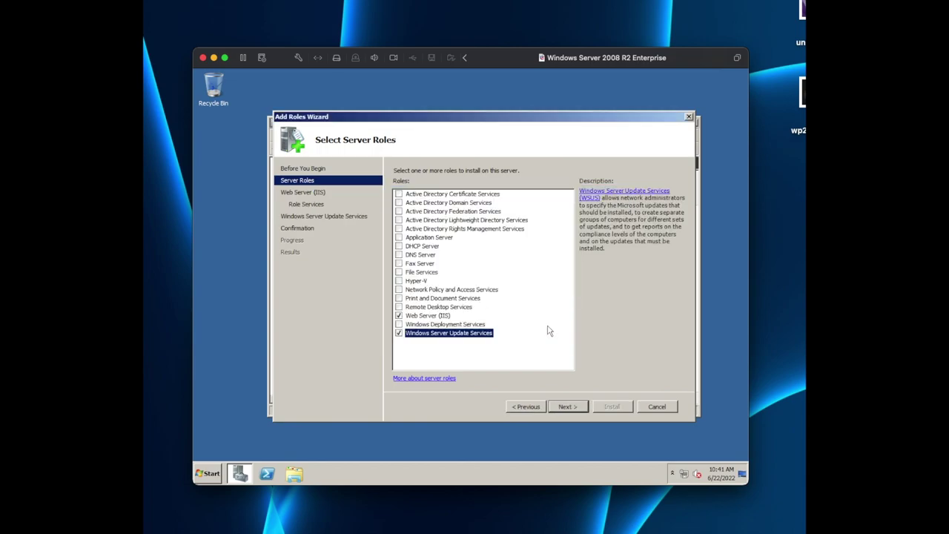
{"action": "left_click", "coordinate": [399, 263]}
{"action": "left_click", "coordinate": [556, 290]}
- Keep the proposed Web Server (IIS) role services, install the selected roles and close the wizard
{"action": "left_click", "coordinate": [567, 406]}
{"action": "mouse_move", "coordinate": [568, 236]}
{"action": "left_mouse_down"}
{"action": "mouse_move", "coordinate": [569, 312]}
{"action": "mouse_move", "coordinate": [564, 194]}
{"action": "left_mouse_up"}
{"action": "left_click_drag", "start_coordinate": [566, 234], "coordinate": [564, 337]}
{"action": "left_click", "coordinate": [567, 406]}
{"action": "left_click", "coordinate": [568, 408]}
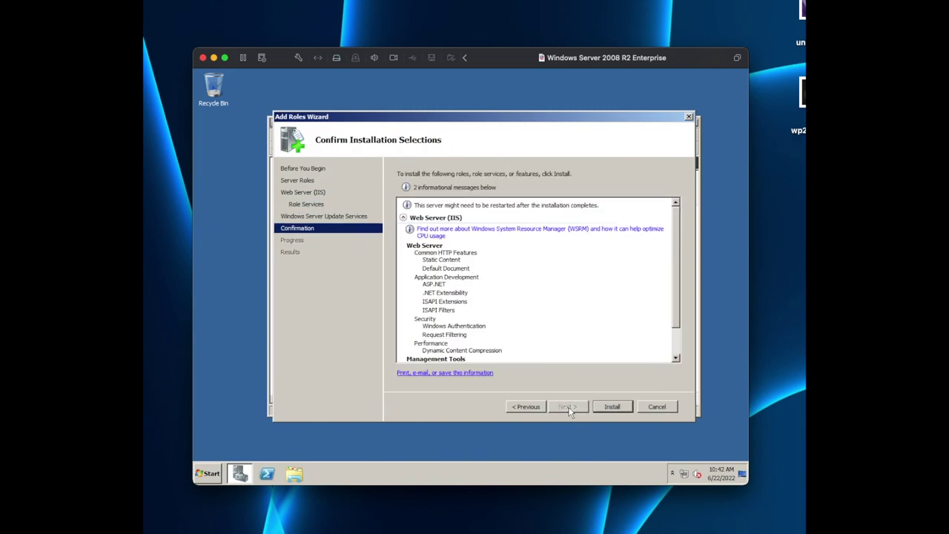
{"action": "left_click", "coordinate": [612, 406]}
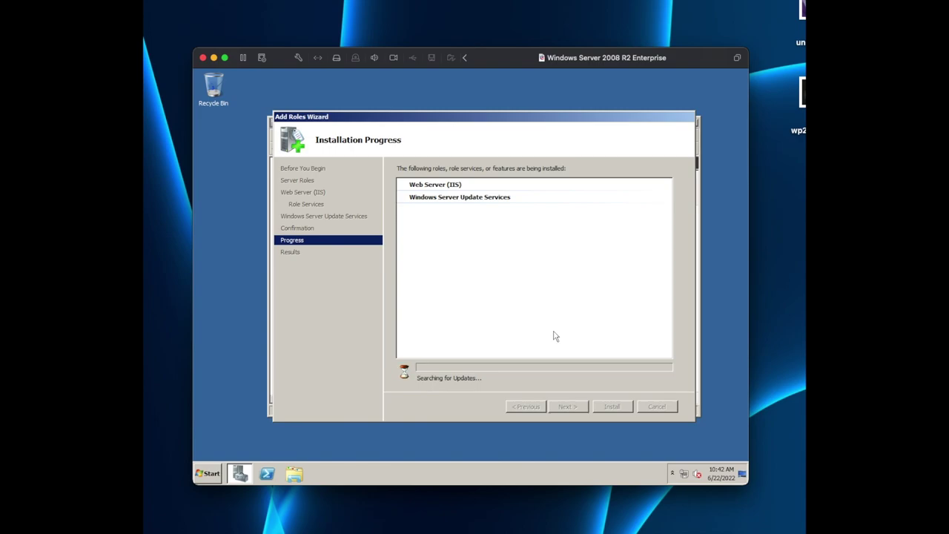
{"action": "left_click_drag", "start_coordinate": [675, 256], "coordinate": [687, 290]}
{"action": "left_click", "coordinate": [612, 406]}
- Start adding features and select .NET Framework 3.5.1 Features and Desktop Experience with their required components
{"action": "left_click", "coordinate": [305, 180]}
{"action": "left_click", "coordinate": [585, 238]}
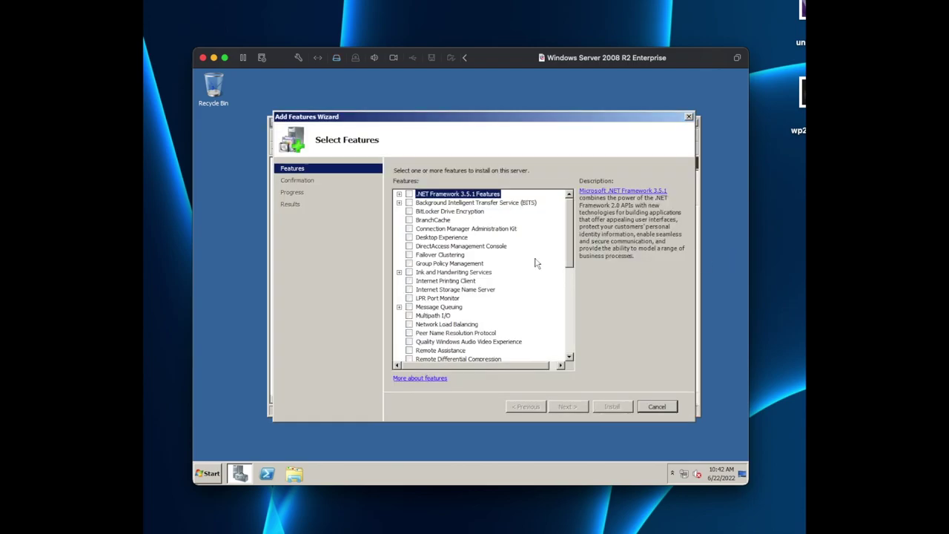
{"action": "left_click", "coordinate": [408, 194]}
{"action": "left_click", "coordinate": [586, 332]}
{"action": "left_click", "coordinate": [399, 194]}
{"action": "left_click", "coordinate": [409, 237]}
{"action": "left_click", "coordinate": [560, 320]}
- Add Windows Server Backup Features and Windows Server Migration Tools to the selected features
{"action": "scroll", "coordinate": [407, 313], "scroll_direction": "down", "scroll_amount": 7}
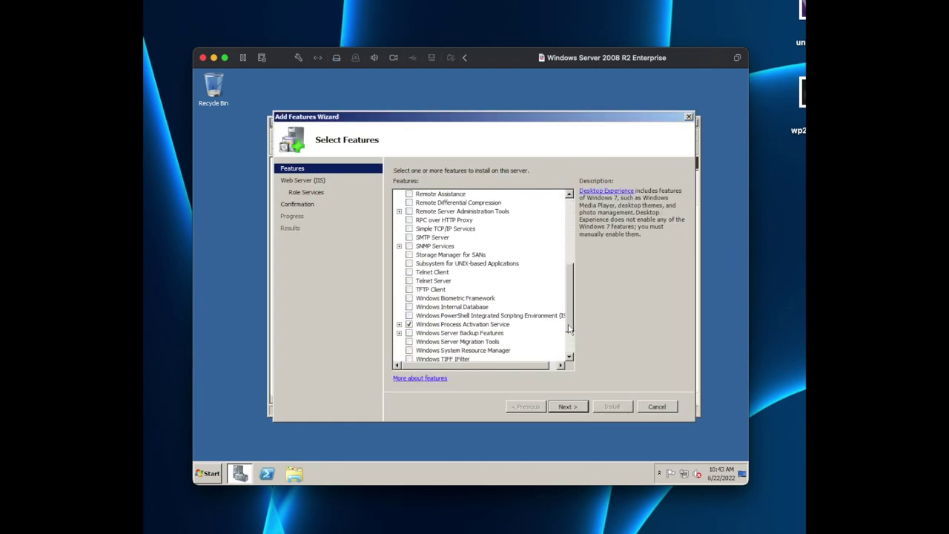
{"action": "left_click", "coordinate": [409, 307]}
{"action": "left_click", "coordinate": [409, 315]}
{"action": "scroll", "coordinate": [550, 304], "scroll_direction": "down", "scroll_amount": 1}
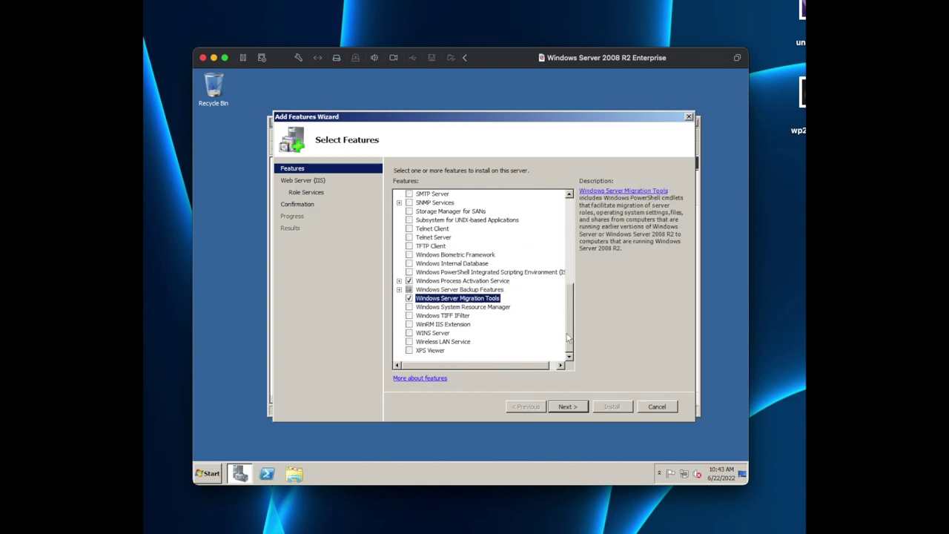
{"action": "scroll", "coordinate": [560, 249], "scroll_direction": "up", "scroll_amount": 5}
{"action": "scroll", "coordinate": [562, 250], "scroll_direction": "up", "scroll_amount": 1}
- Install the selected features with the proposed Web Server (IIS) role services, close the wizard and restart the server
{"action": "left_click", "coordinate": [567, 406]}
{"action": "left_click", "coordinate": [568, 406]}
{"action": "scroll", "coordinate": [569, 351], "scroll_direction": "down", "scroll_amount": 10}
{"action": "left_click", "coordinate": [579, 409]}
{"action": "left_click", "coordinate": [612, 407]}
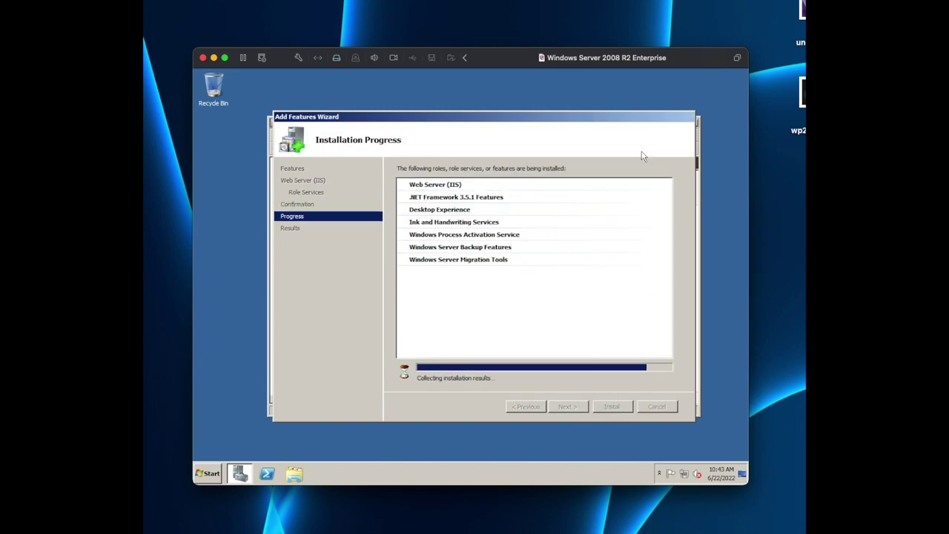
{"action": "left_click", "coordinate": [613, 406]}
{"action": "left_click", "coordinate": [517, 285]}
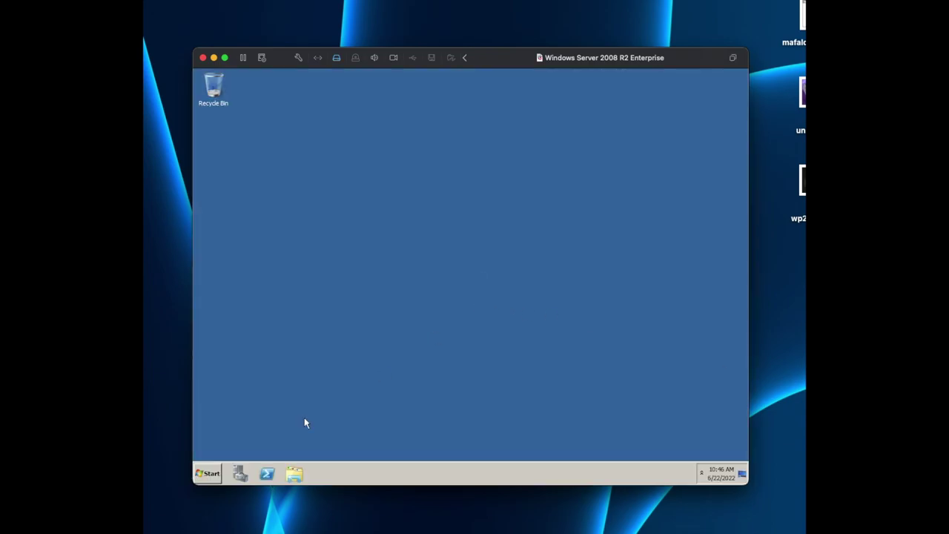
- Look through the installed programs and the contents of the Accessories group
{"action": "left_click", "coordinate": [207, 473]}
{"action": "left_click", "coordinate": [224, 432]}
{"action": "left_click", "coordinate": [252, 270]}
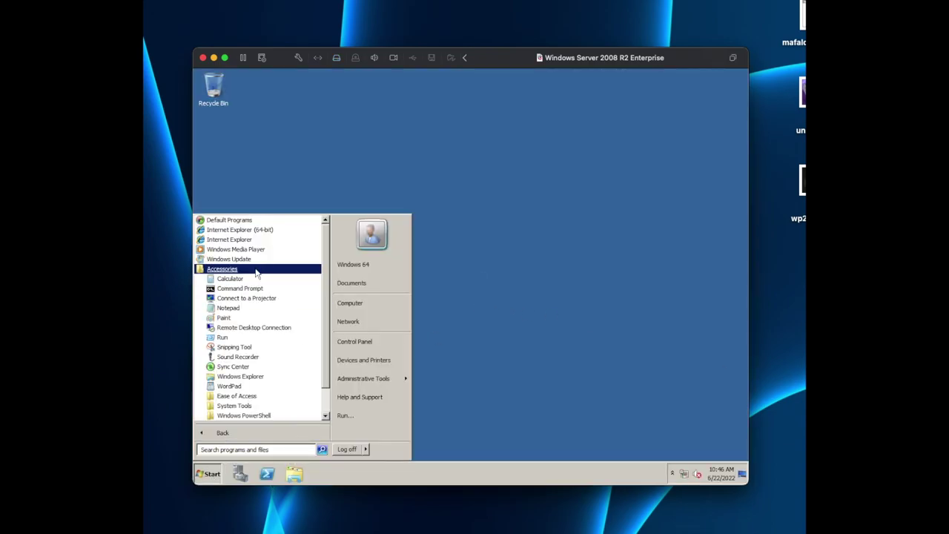
{"action": "left_click", "coordinate": [256, 270]}
{"action": "left_click", "coordinate": [222, 432]}
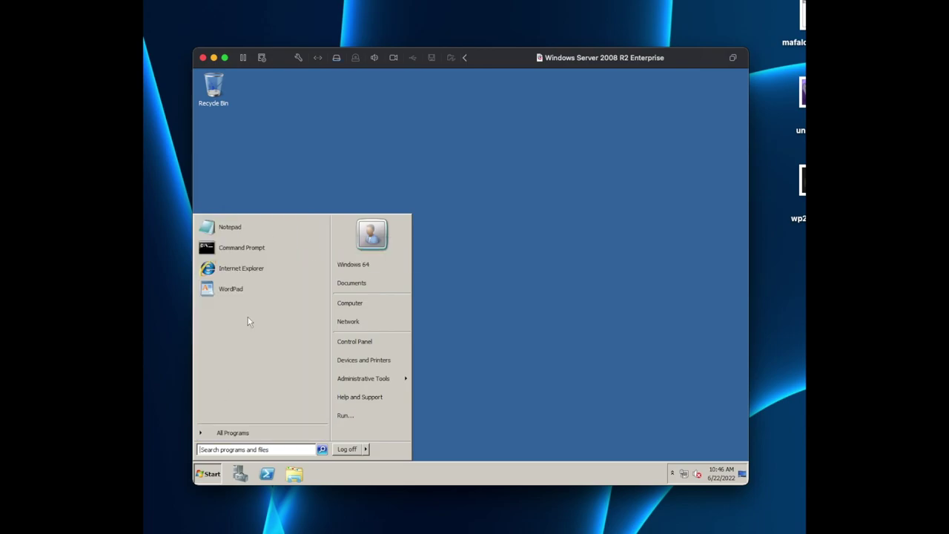
- Write "This is the full installation of Windows Server 2008 R2 Enterprise! Thanks for watching!" in Notepad and close it without saving
{"action": "left_click", "coordinate": [273, 225]}
{"action": "type", "text": "This i"}
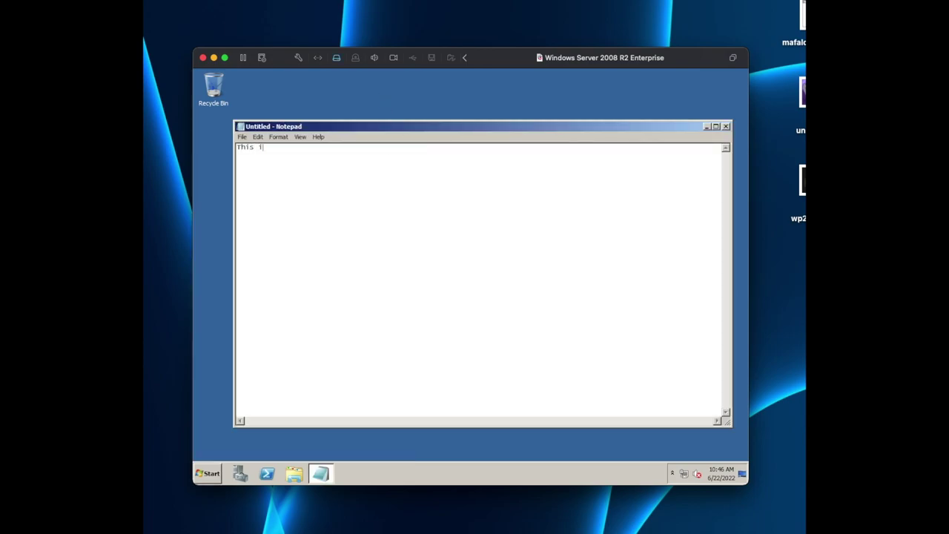
{"action": "type", "text": "s the full installation od "}
{"action": "type", "text": "Windows Server 2008"}
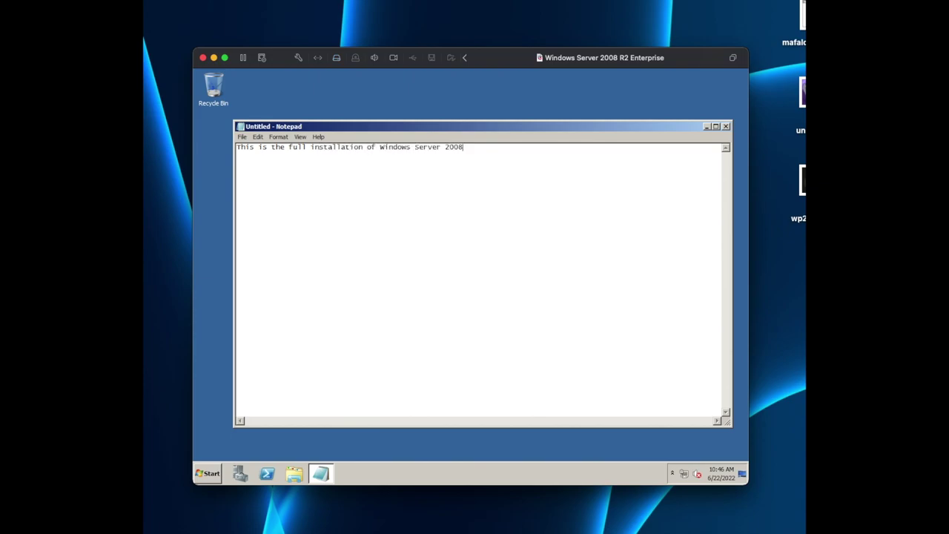
{"action": "type", "text": " R2 Enterprise! Thanks for watching!!!"}
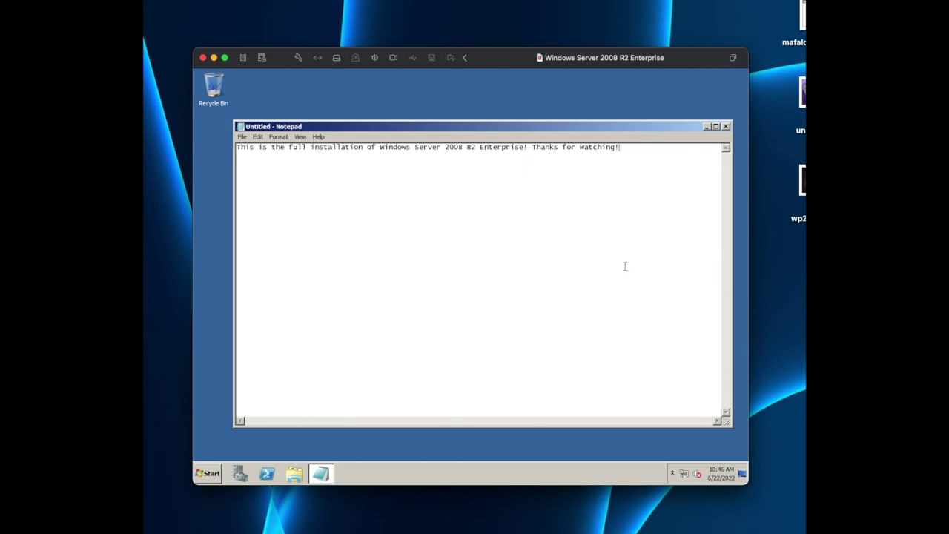
{"action": "left_click", "coordinate": [726, 126]}
{"action": "left_click", "coordinate": [495, 274]}
- Shut down the server with the reason Other (Planned) and the comment "And Don't Forget to Like and Subscribe!"
{"action": "left_click", "coordinate": [207, 473]}
{"action": "left_click", "coordinate": [365, 449]}
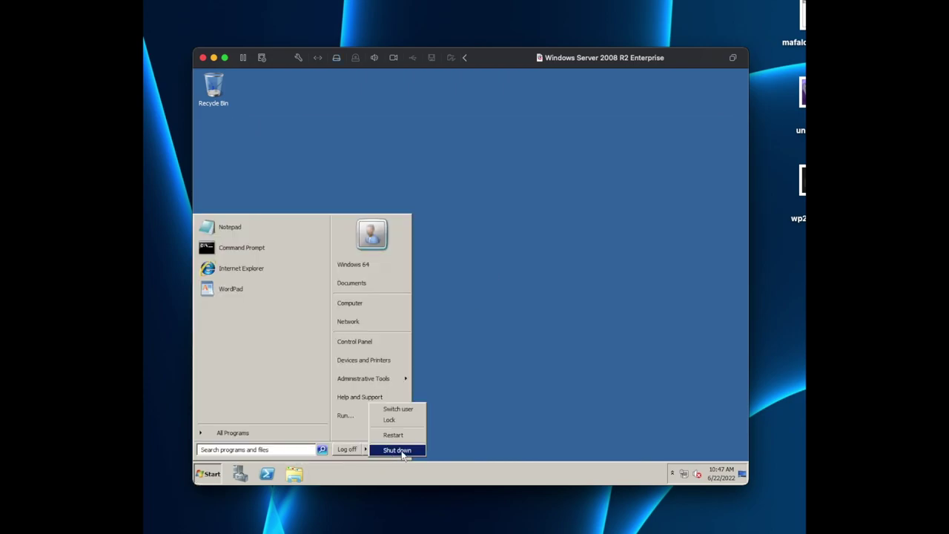
{"action": "left_click", "coordinate": [401, 450]}
{"action": "type", "text": "And Don"}
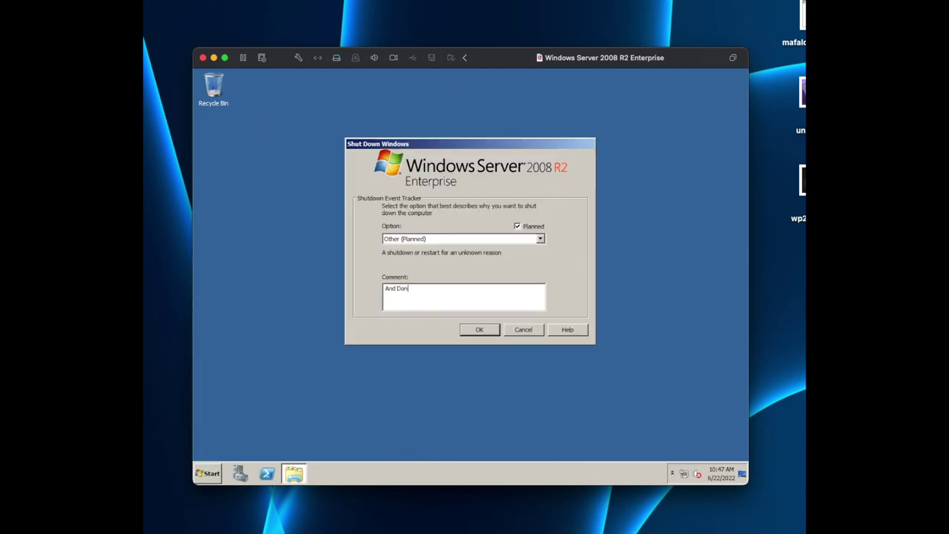
{"action": "type", "text": "'t Forget to Like and Subscribe!"}
{"action": "left_click", "coordinate": [531, 242]}
{"action": "left_click", "coordinate": [528, 241]}
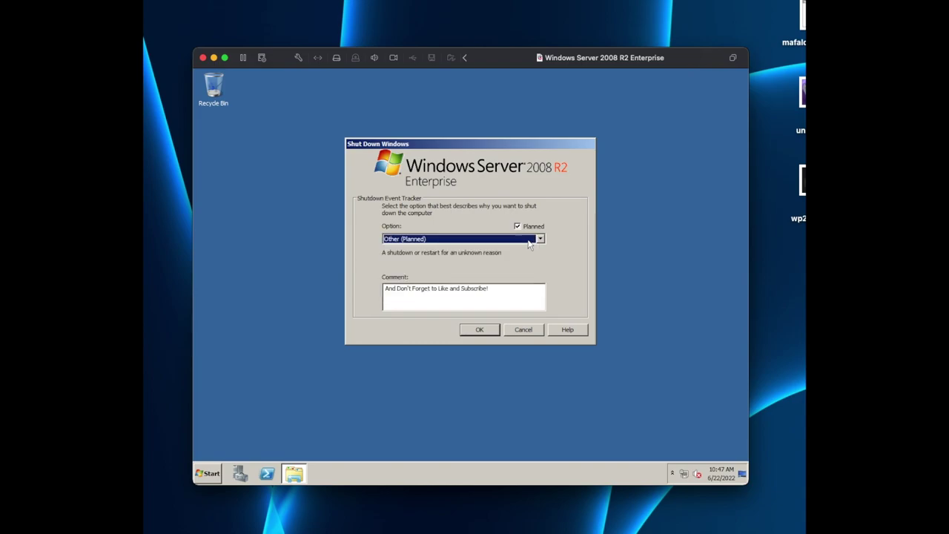
{"action": "left_click", "coordinate": [491, 330]}
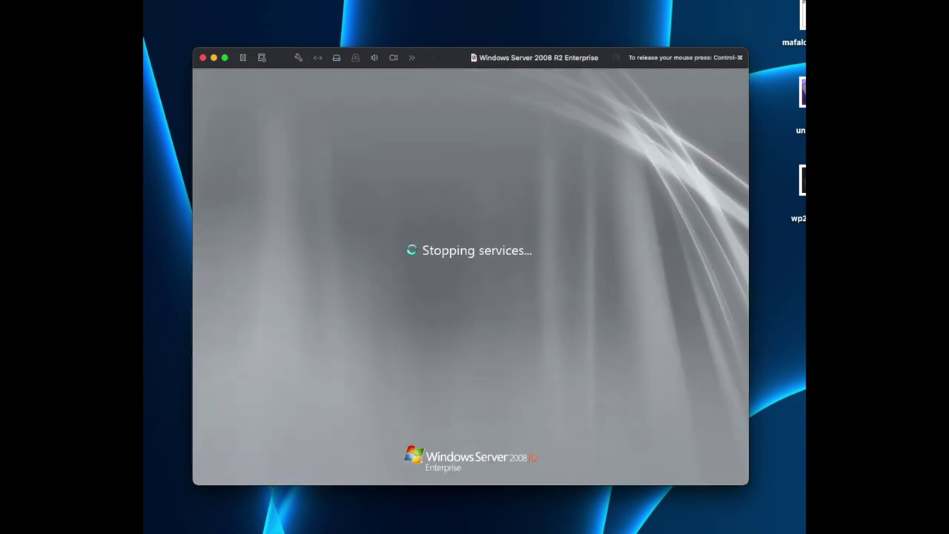